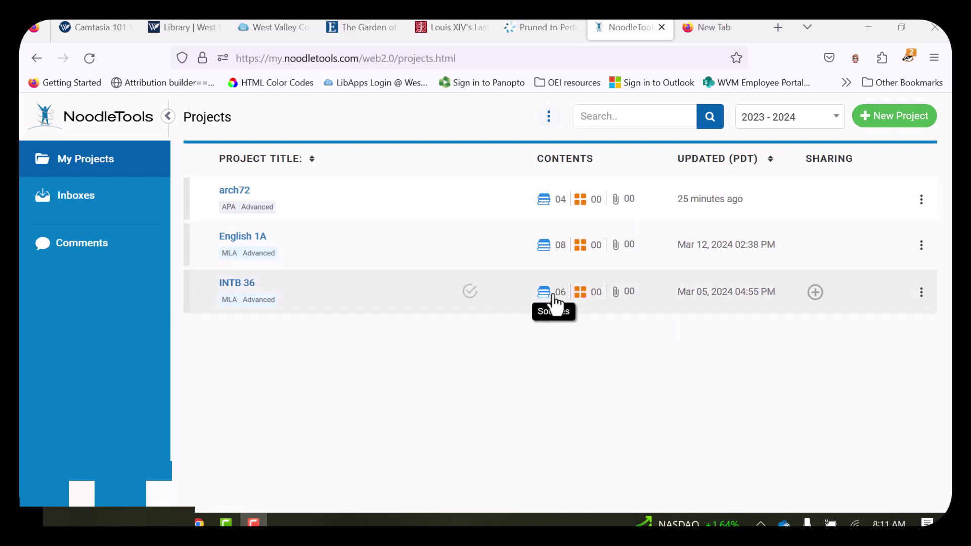
# - Open the arch72 project and review the list title, page header and annotation formatting options for its source list
pyautogui.click(235, 196)
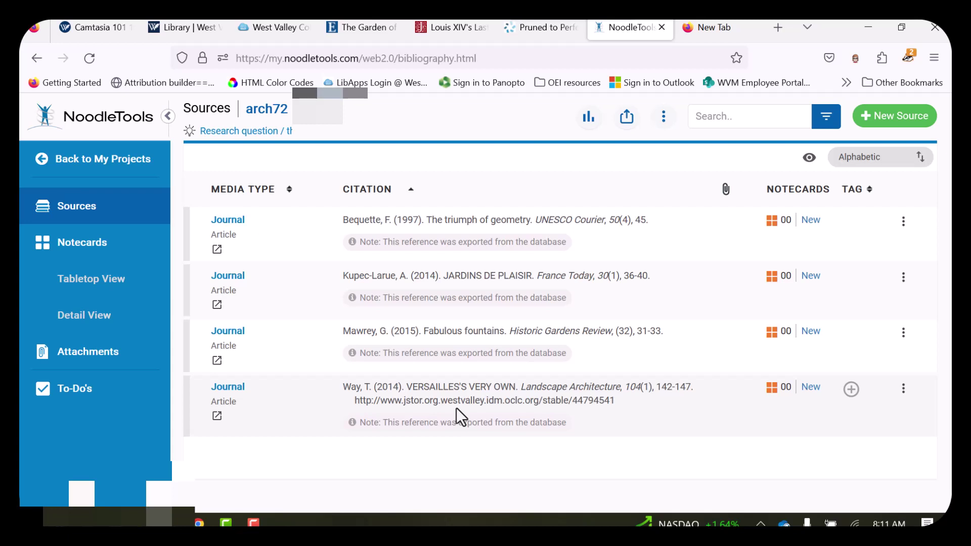
pyautogui.click(627, 119)
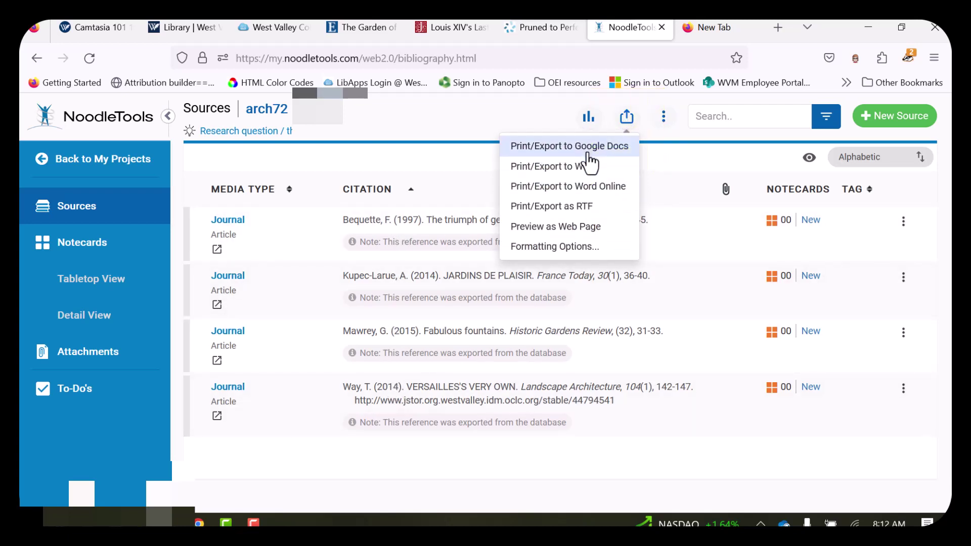
pyautogui.click(552, 248)
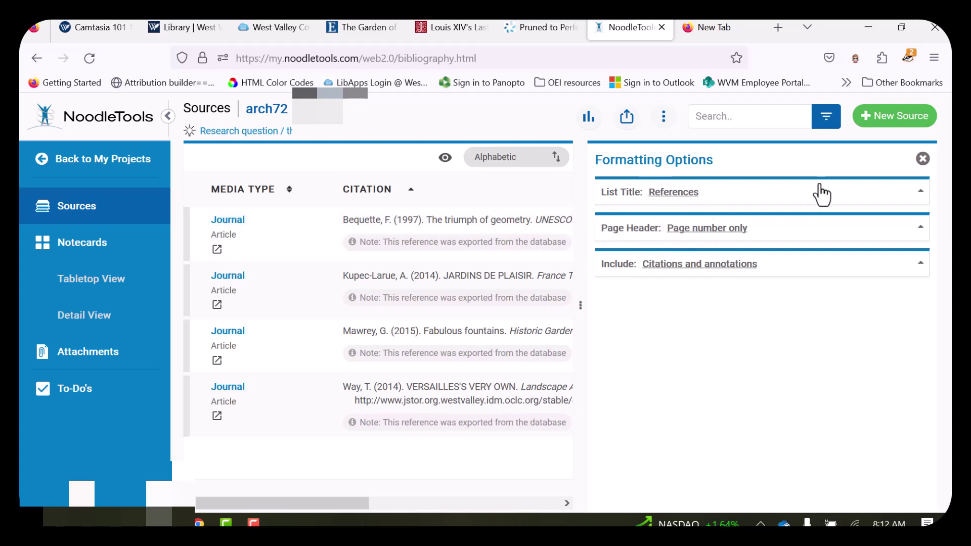
pyautogui.click(921, 204)
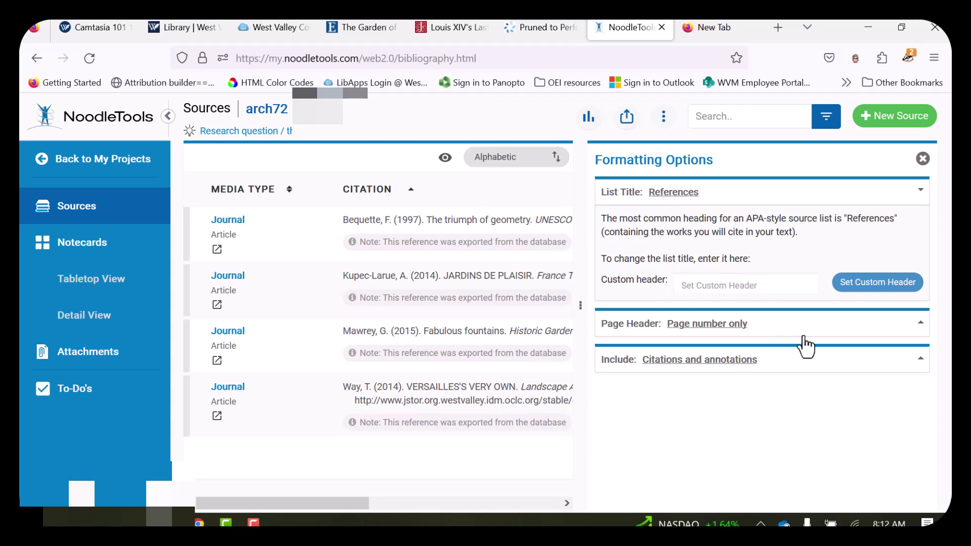
pyautogui.click(891, 331)
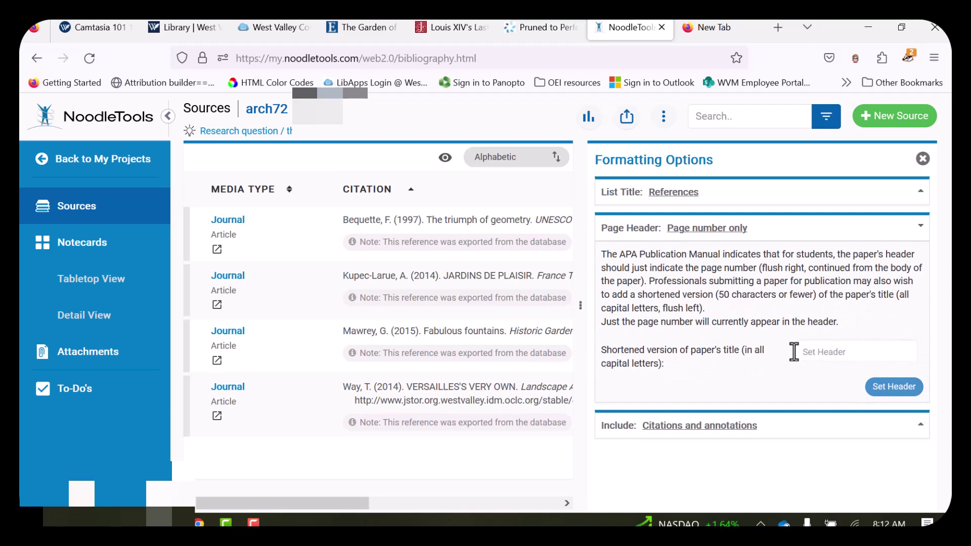
pyautogui.click(776, 427)
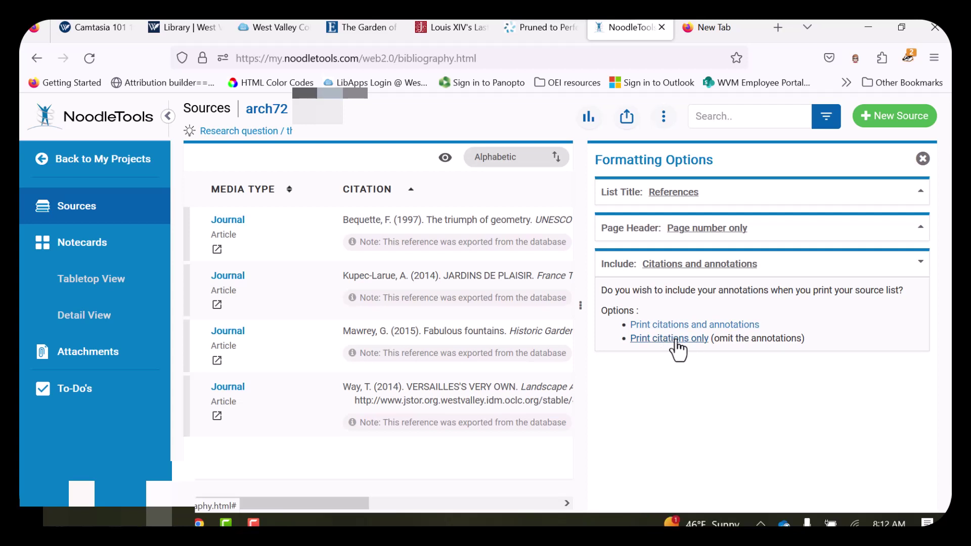
pyautogui.click(922, 159)
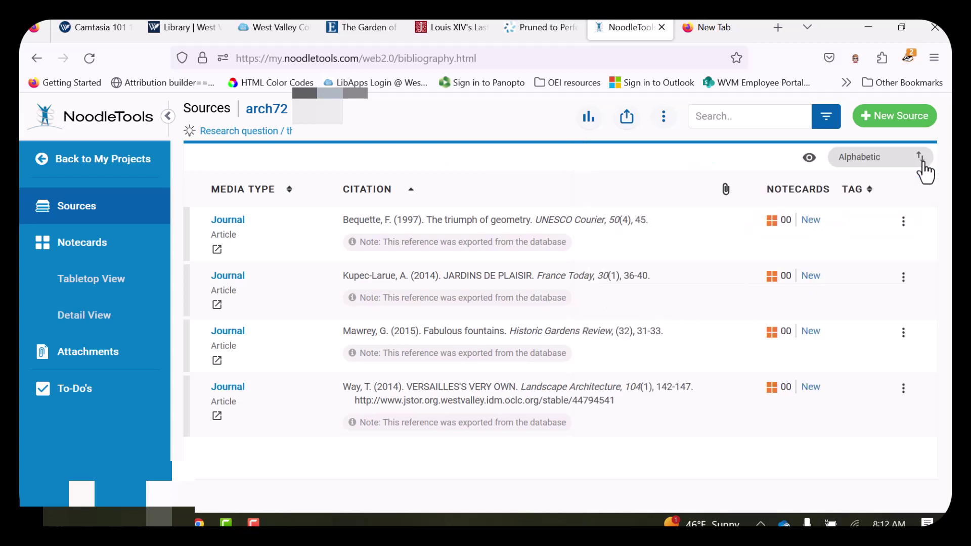
# - Export all arch72 sources to Google Docs, signing in with an existing Google account
pyautogui.click(627, 118)
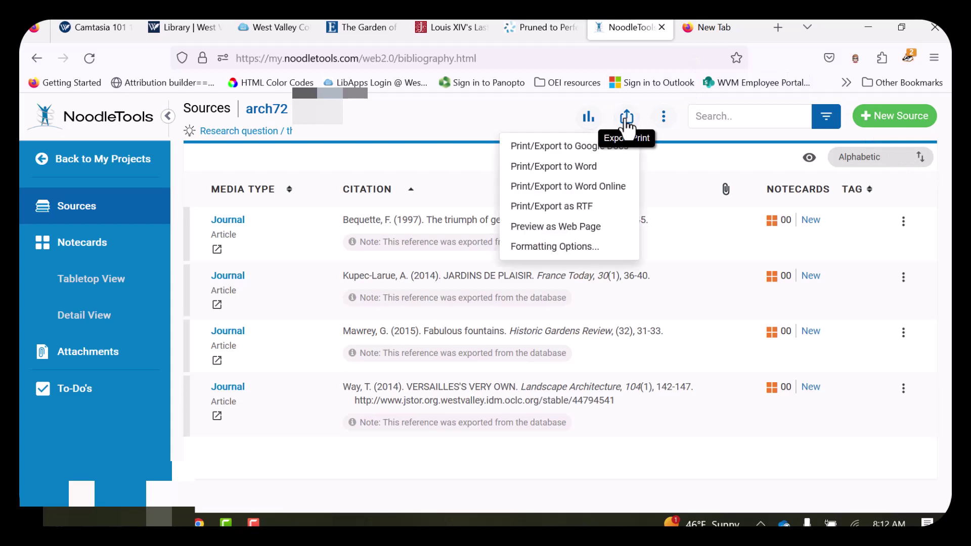
pyautogui.click(567, 150)
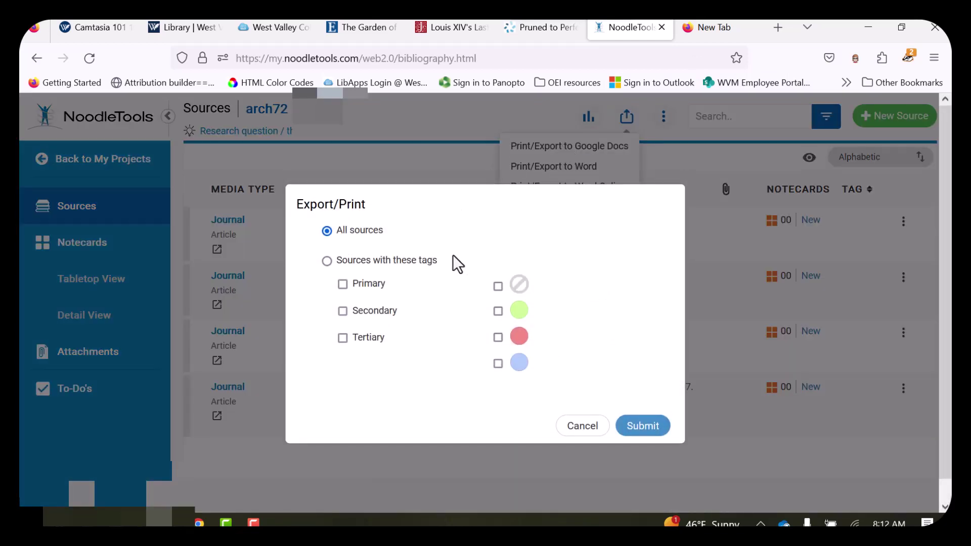
pyautogui.click(642, 426)
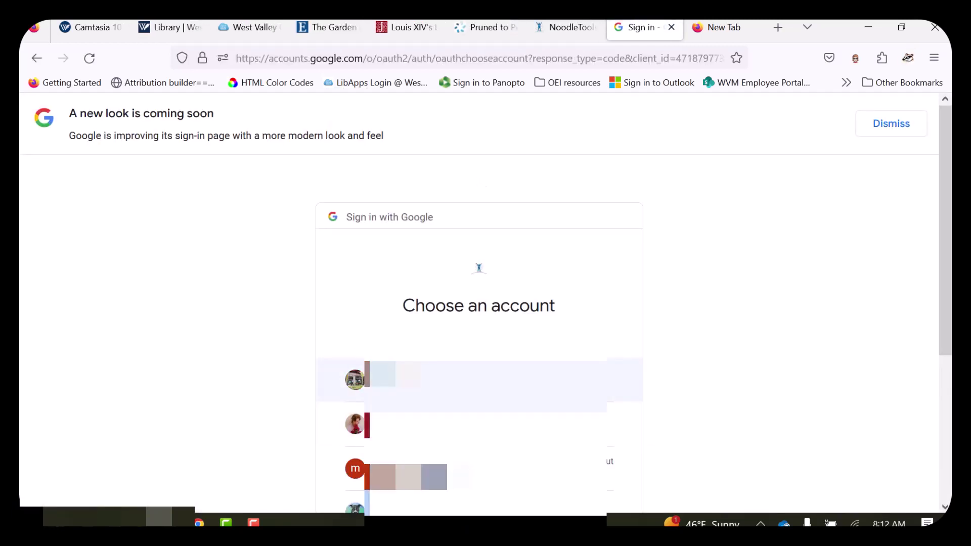
pyautogui.click(404, 384)
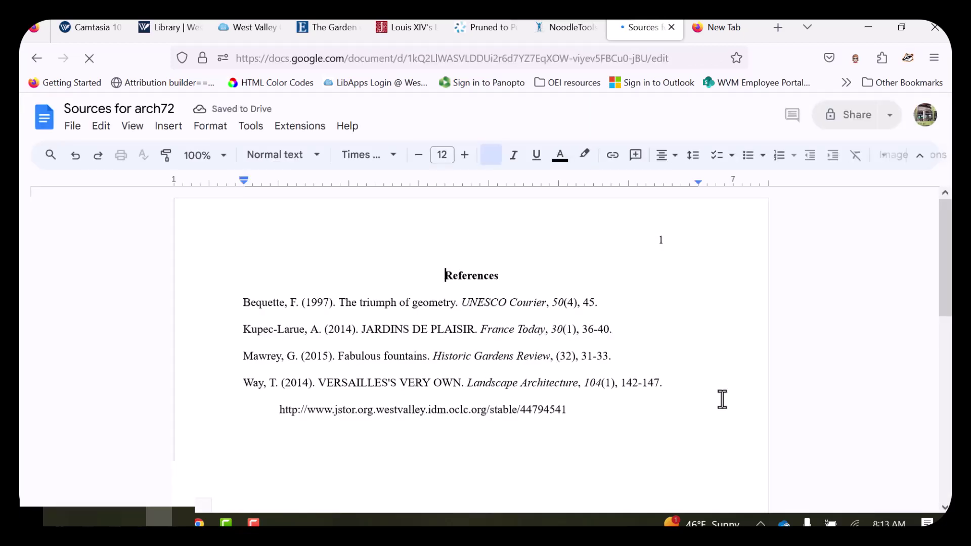
# - Check the capitalization of the titles "JARDINS DE PLAISIR" and "VERSAILLES'S VERY OWN" in the exported References list
pyautogui.scroll(-1, 763, 318)
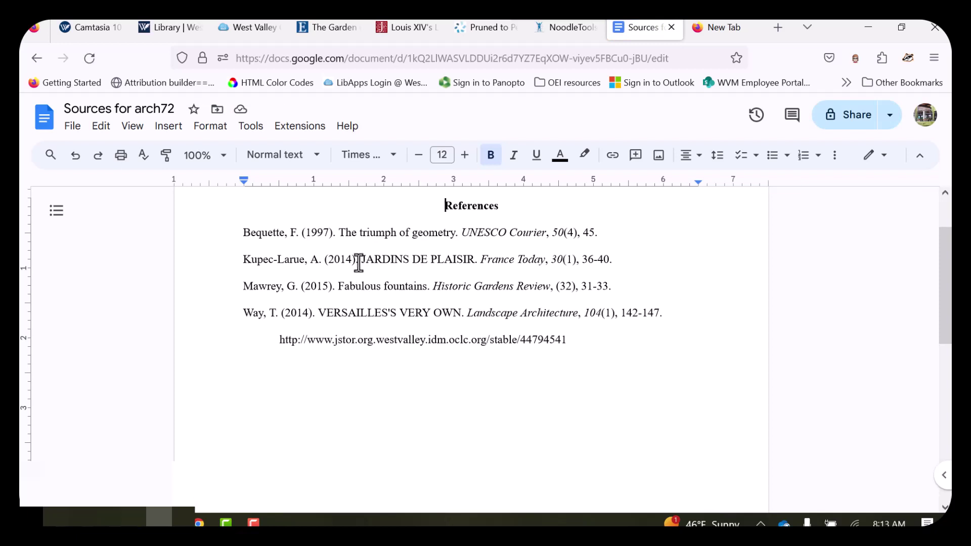
pyautogui.moveTo(358, 261); pyautogui.dragTo(482, 260)
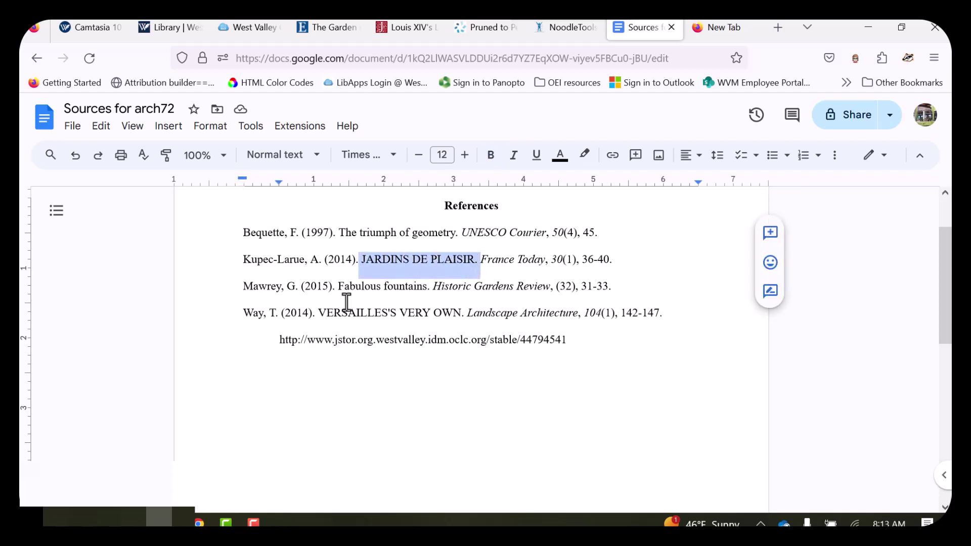
pyautogui.moveTo(317, 312); pyautogui.dragTo(459, 312)
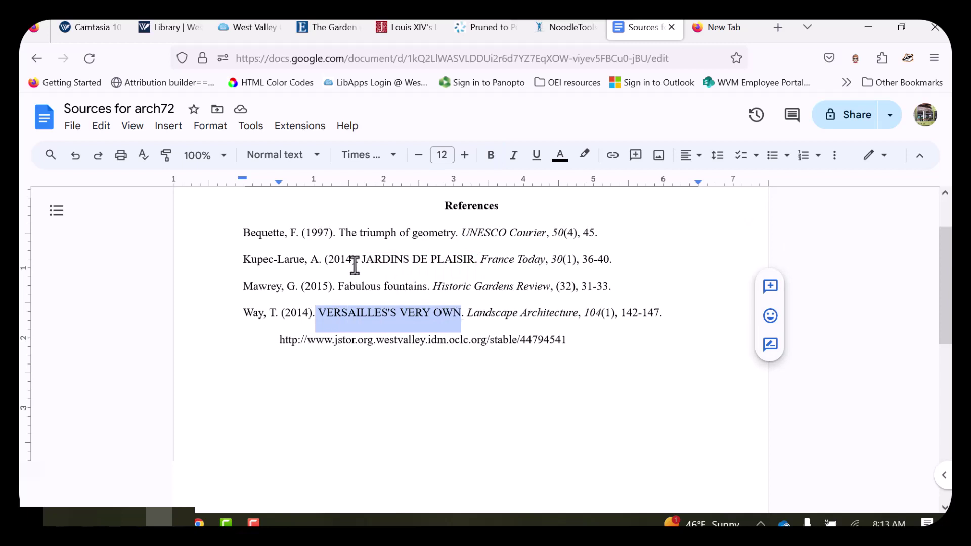
pyautogui.moveTo(363, 260); pyautogui.dragTo(475, 267)
pyautogui.moveTo(319, 312); pyautogui.dragTo(459, 307)
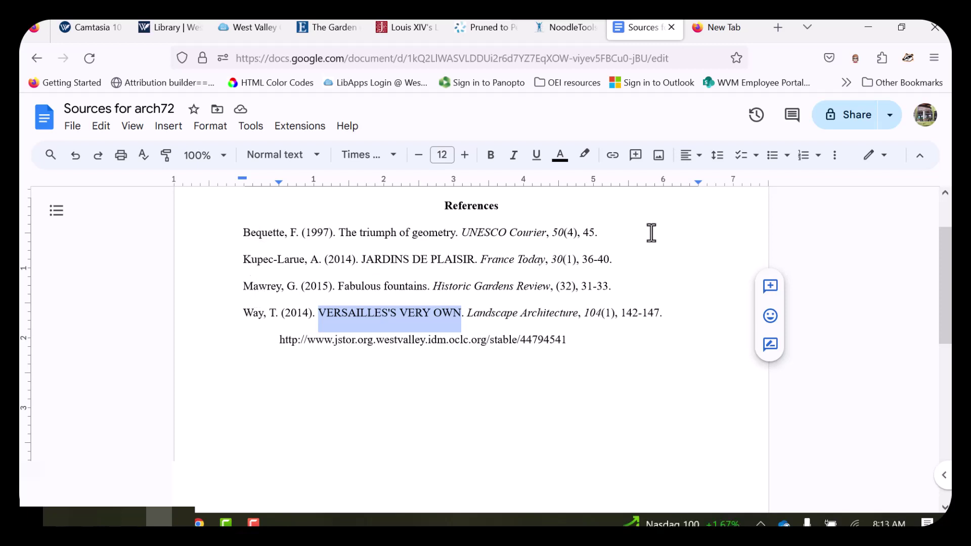
# - Switch to EBSCOhost, return to the result list and open the record for "The Petite Commande of 1664: Burlesque in the Gardens of Versailles."
pyautogui.click(563, 33)
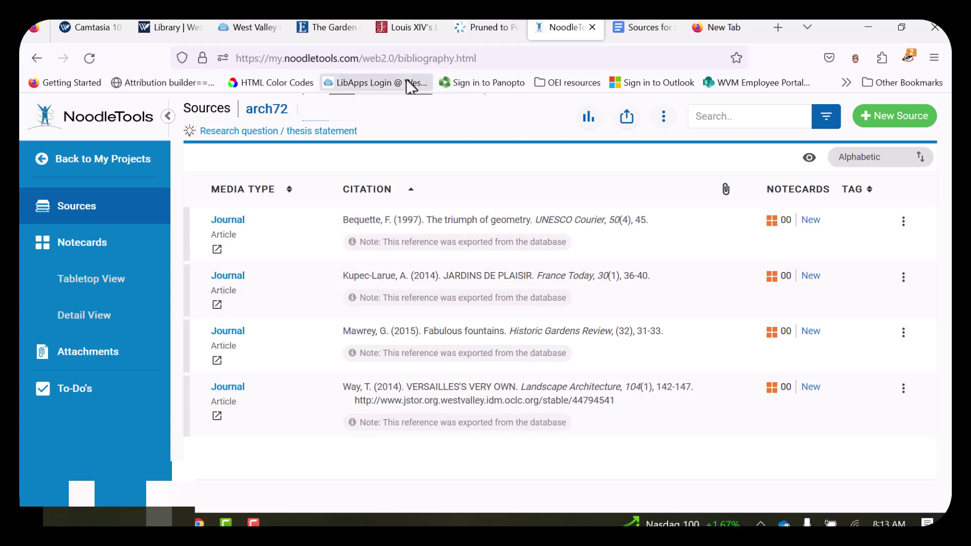
pyautogui.click(332, 29)
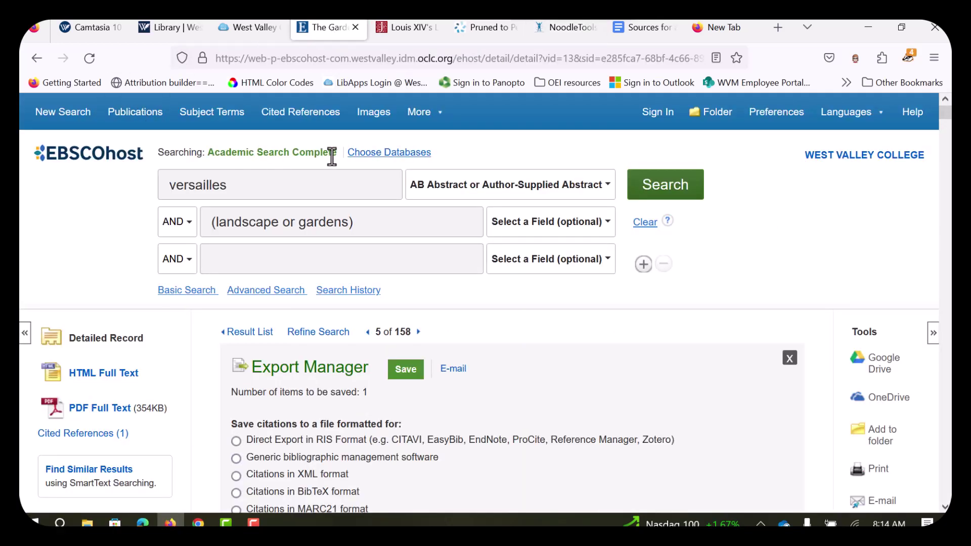
pyautogui.scroll(-3, 737, 263)
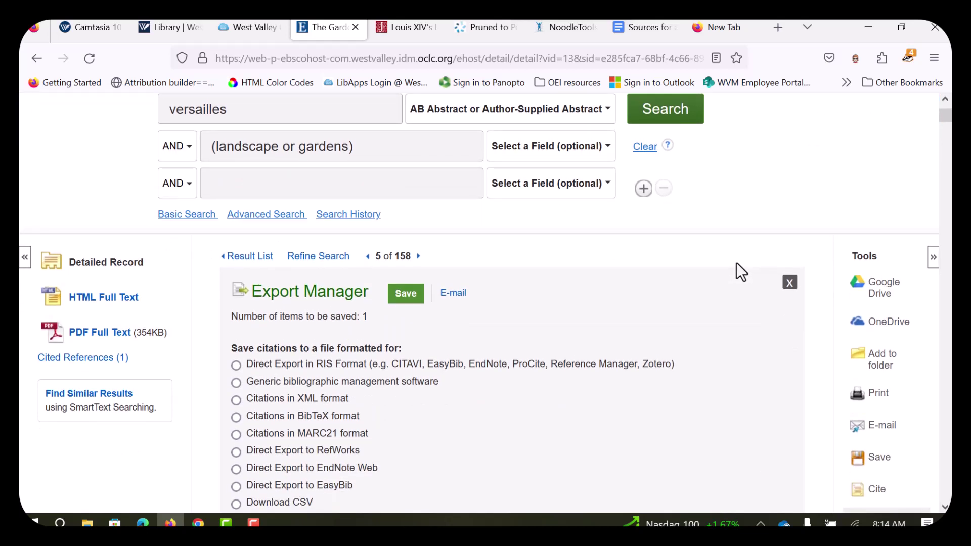
pyautogui.click(244, 259)
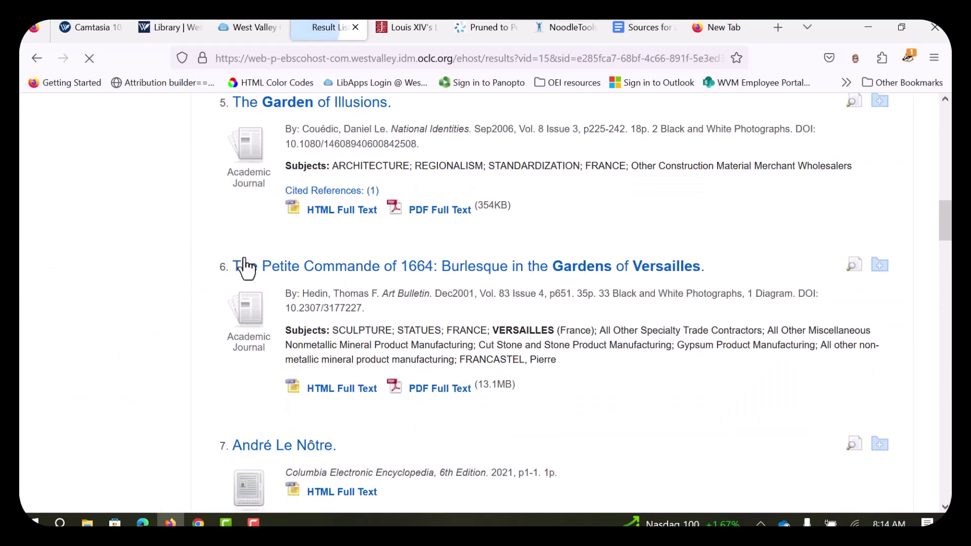
pyautogui.click(388, 275)
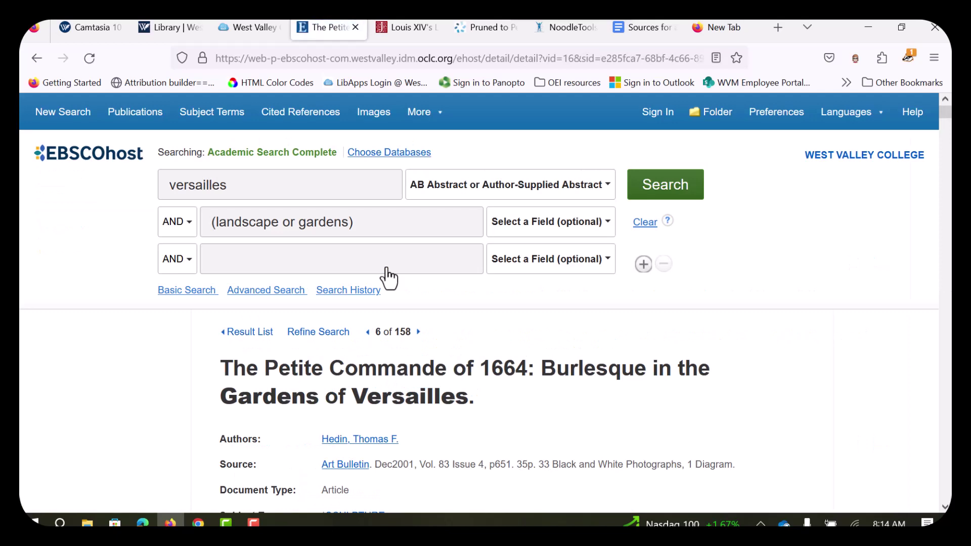
pyautogui.scroll(-1, 458, 282)
pyautogui.scroll(-3, 459, 283)
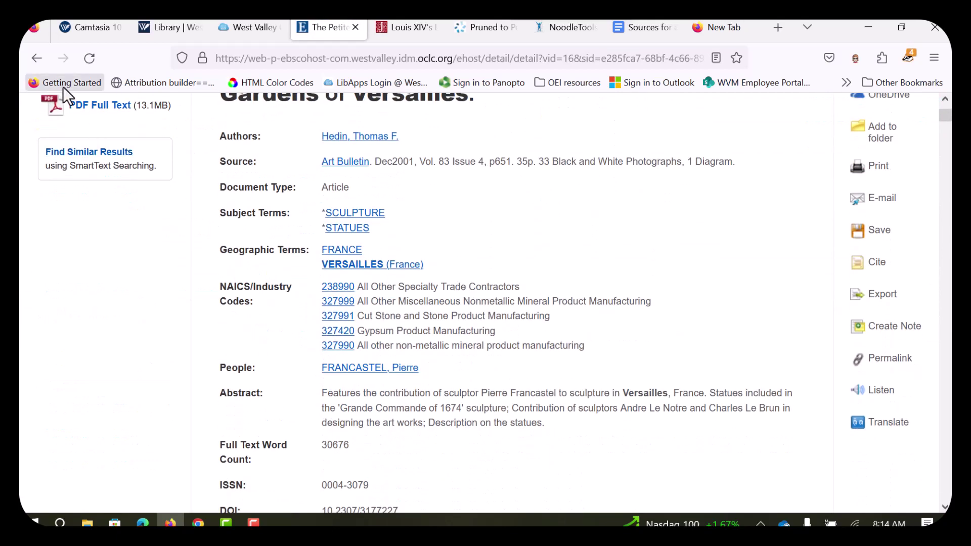
pyautogui.scroll(2, 557, 272)
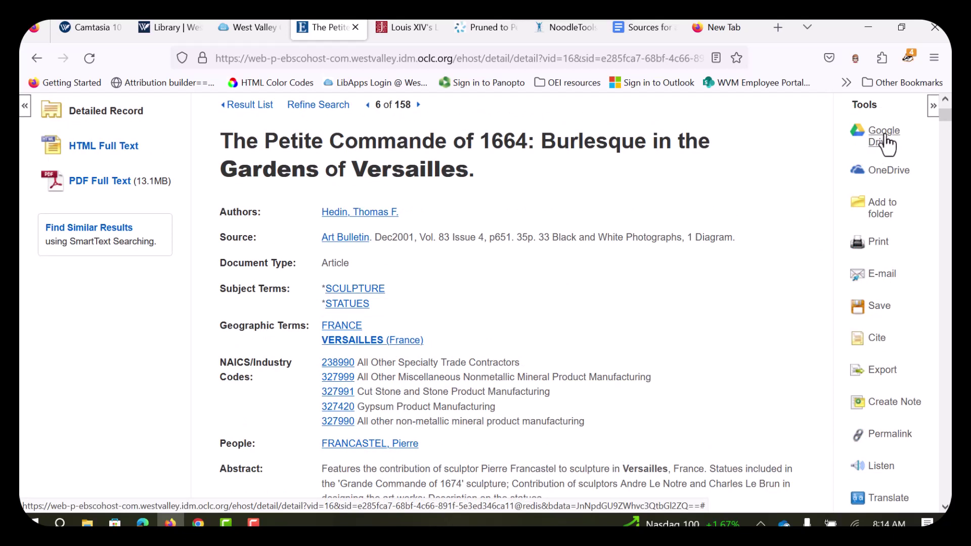
pyautogui.click(875, 375)
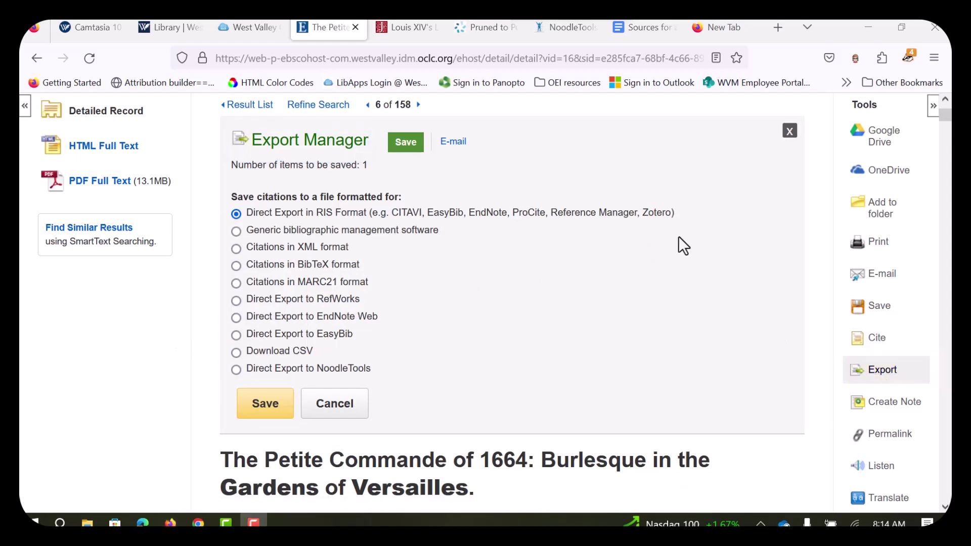
pyautogui.click(236, 370)
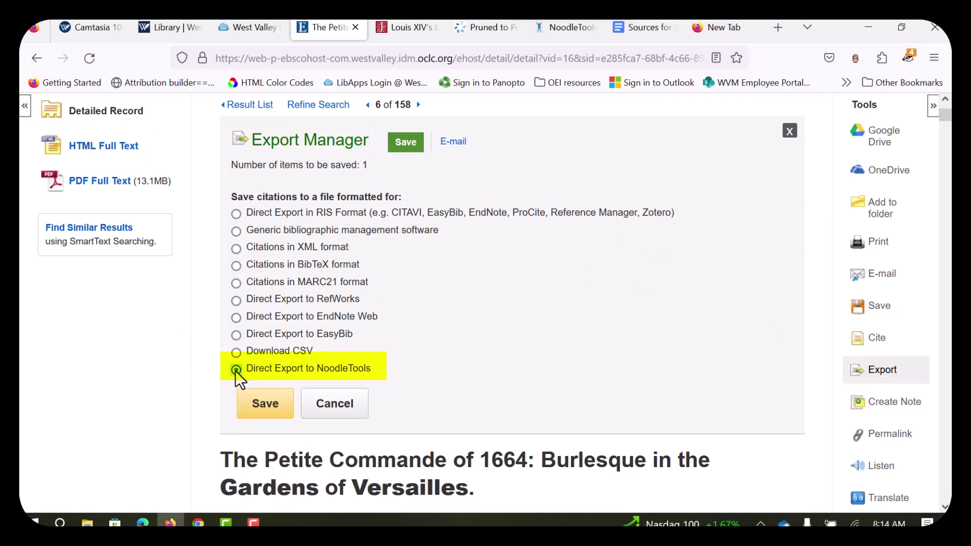
pyautogui.click(268, 404)
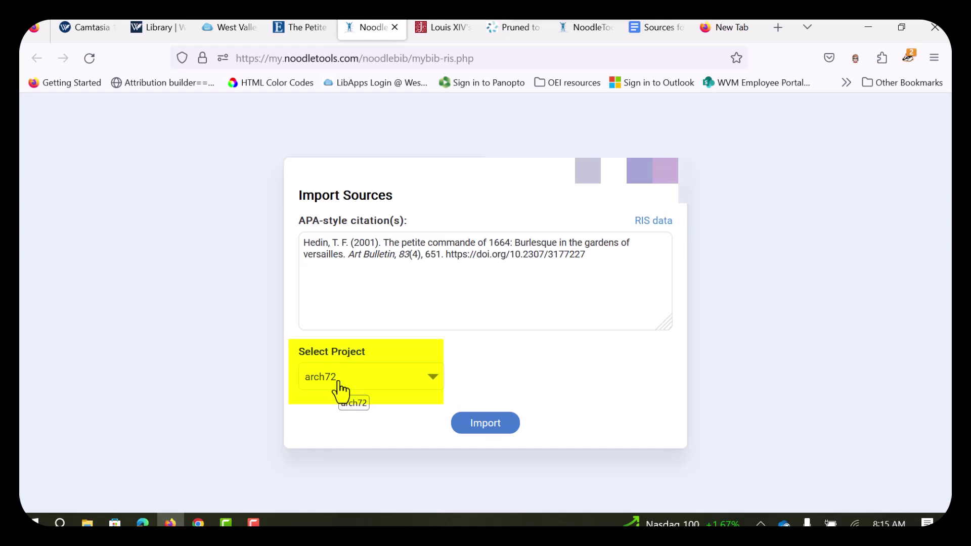
pyautogui.click(586, 29)
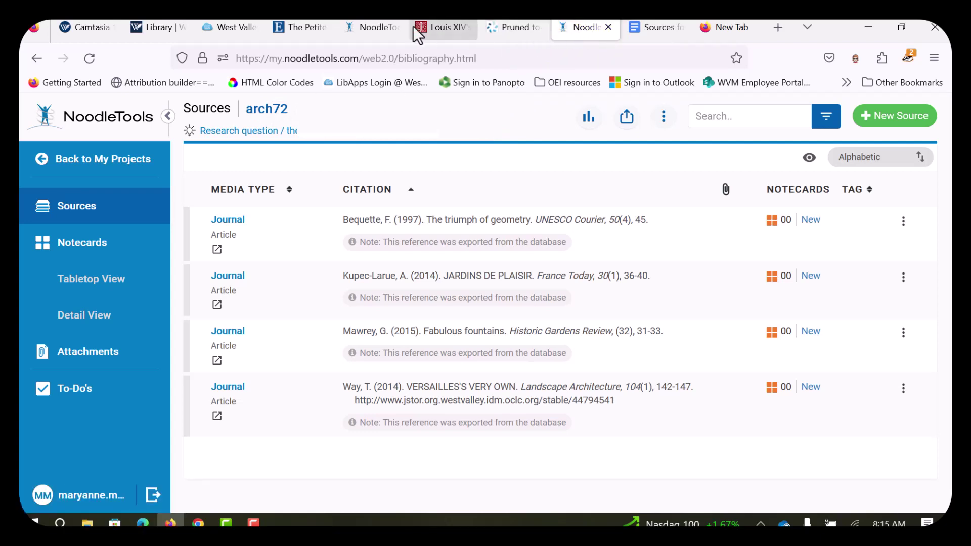
# - Import the Petite Commande article's citation into the arch72 project through EBSCOhost's direct export to NoodleTools, and refresh the project's source list
pyautogui.click(294, 31)
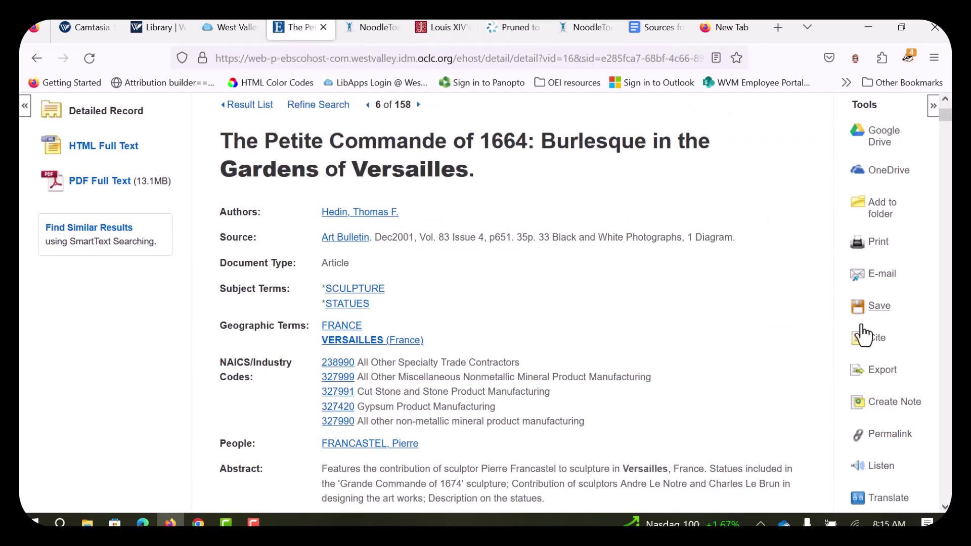
pyautogui.click(871, 374)
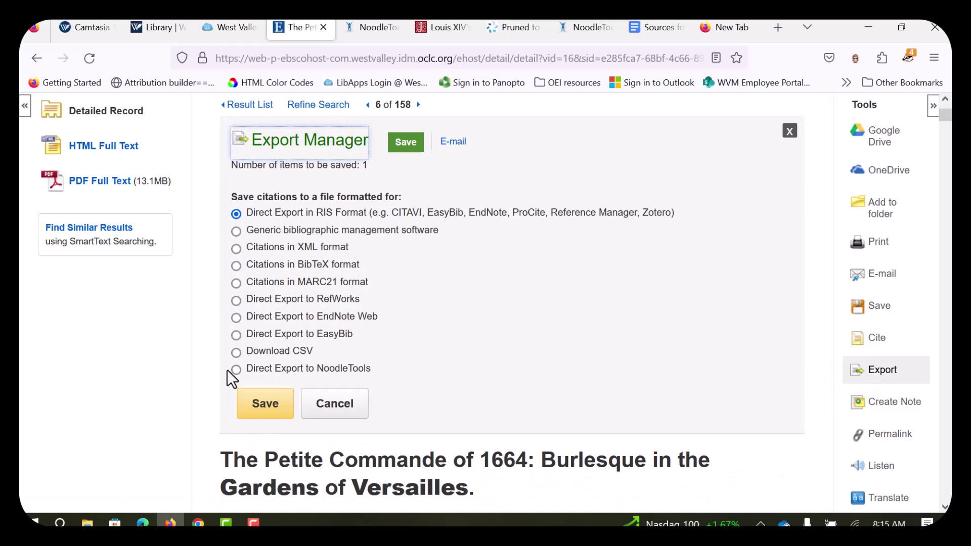
pyautogui.click(236, 370)
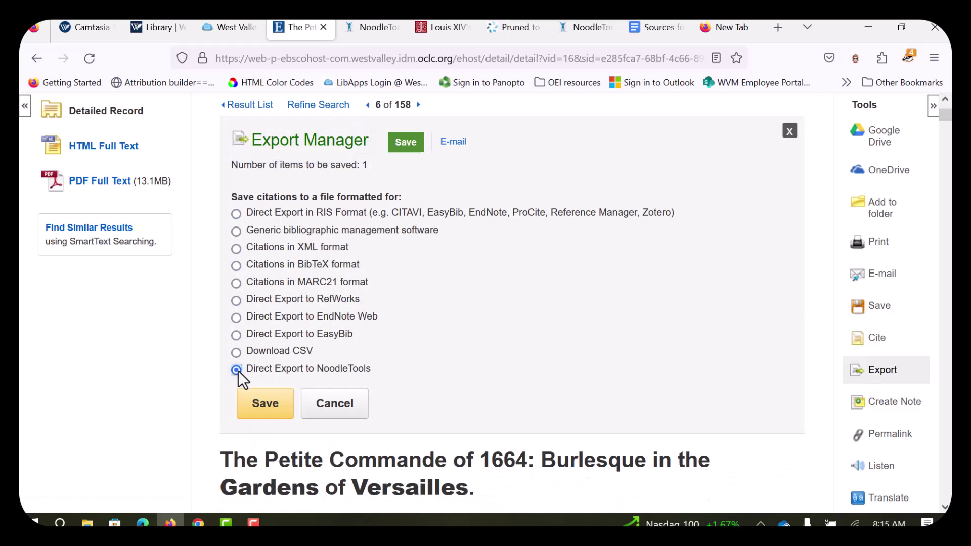
pyautogui.click(263, 409)
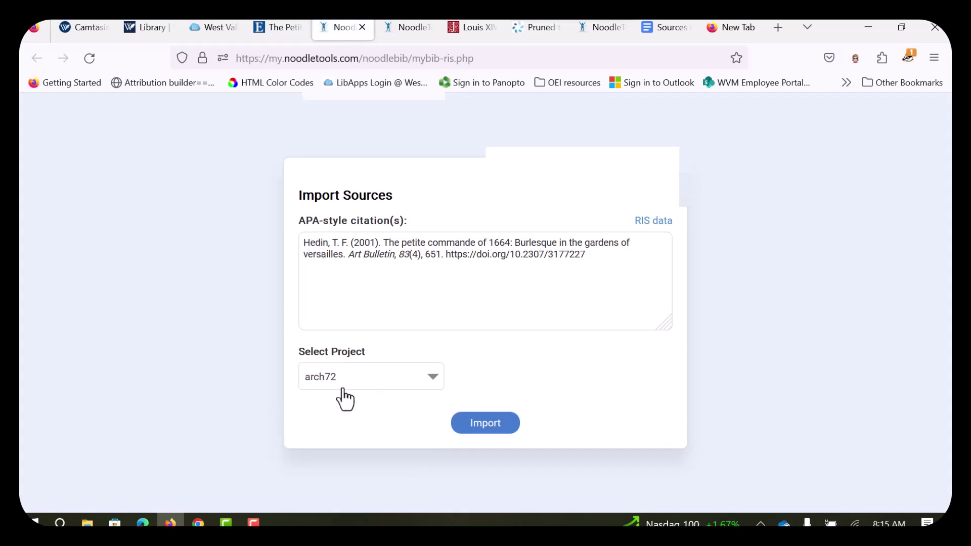
pyautogui.click(483, 424)
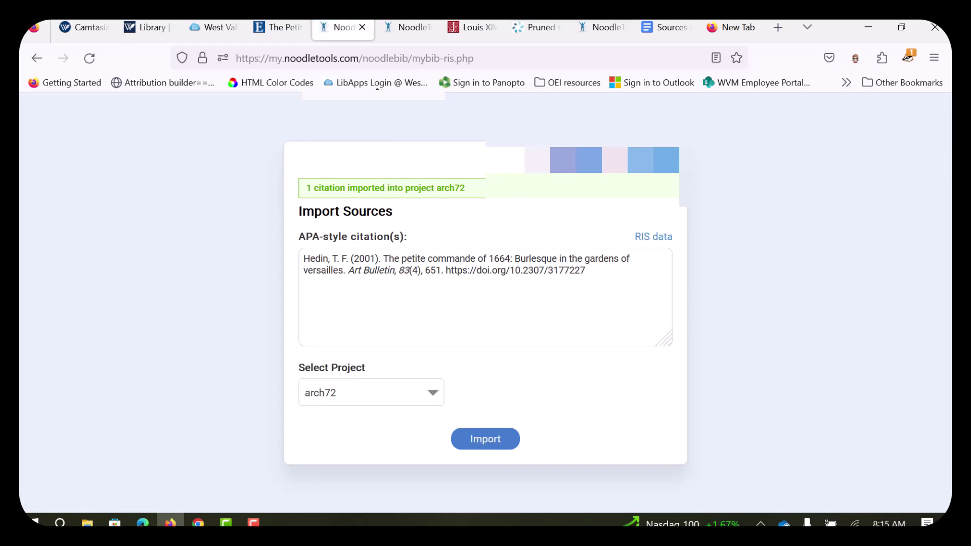
pyautogui.click(362, 27)
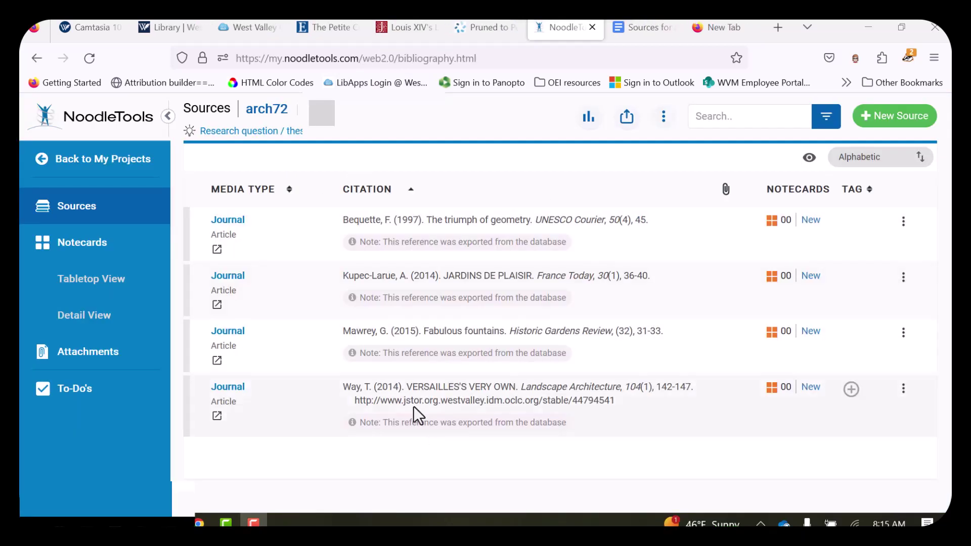
pyautogui.click(90, 59)
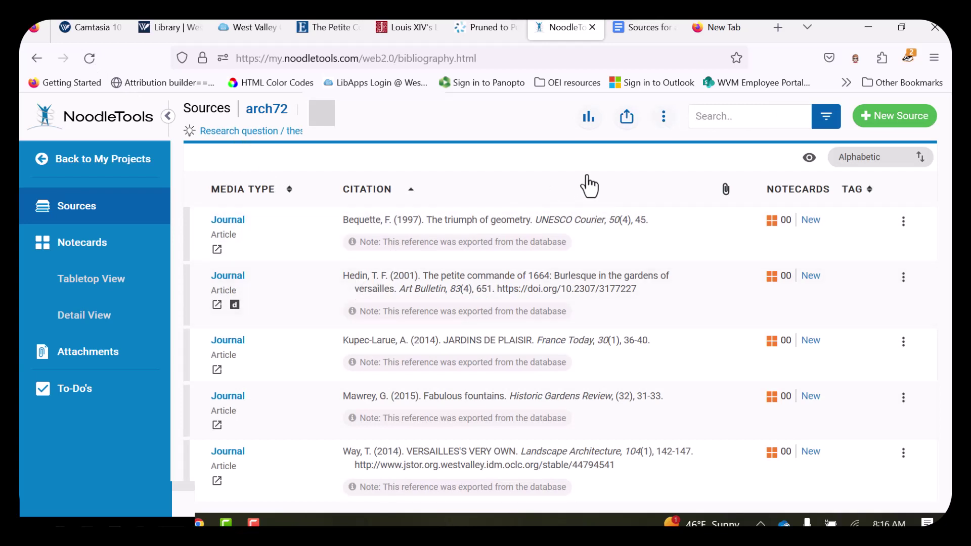
# - Switch to JSTOR and export the citation for "Louis XIV's Last 'Manière de montrer les jardins de Versailles'" to NoodleTools, importing it into the arch72 project
pyautogui.click(329, 28)
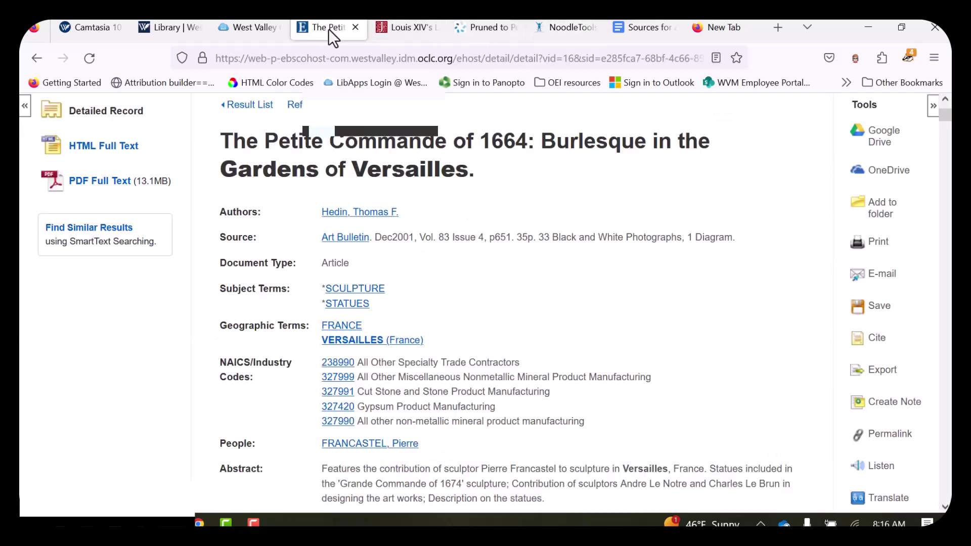
pyautogui.click(396, 29)
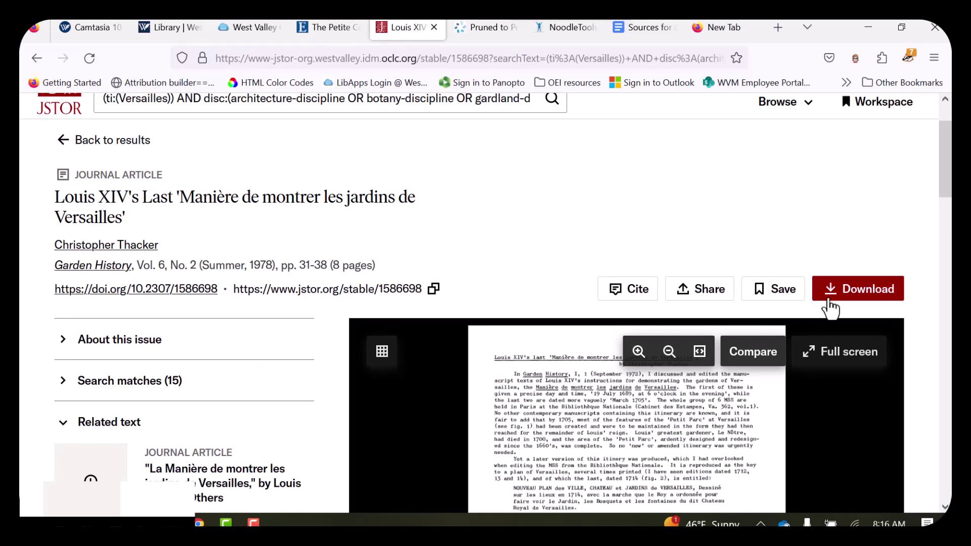
pyautogui.click(849, 296)
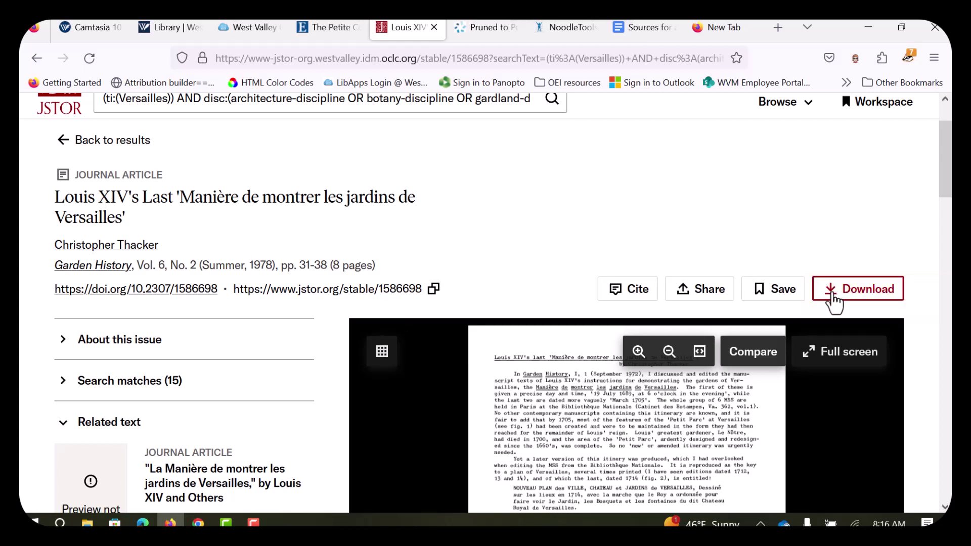
pyautogui.click(632, 296)
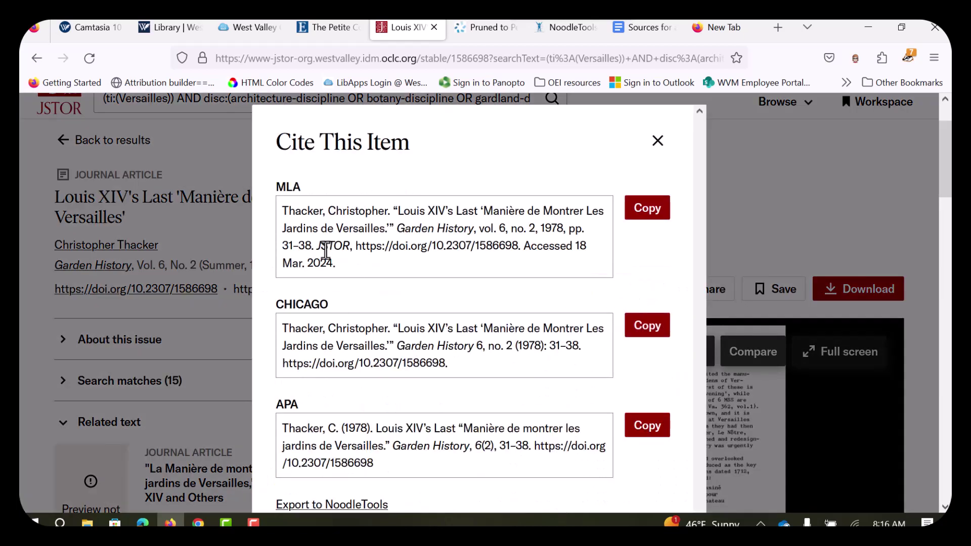
pyautogui.scroll(-3, 335, 237)
pyautogui.click(321, 349)
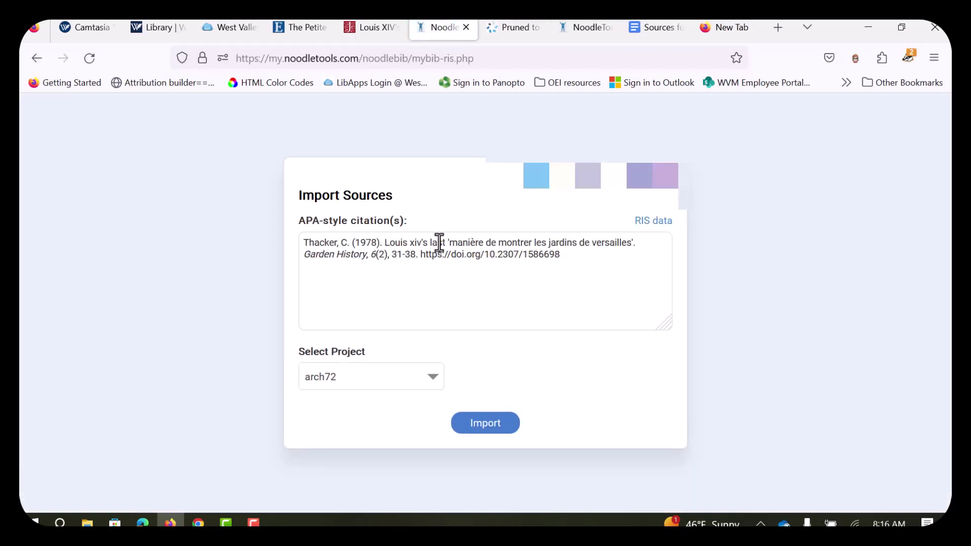
pyautogui.click(488, 431)
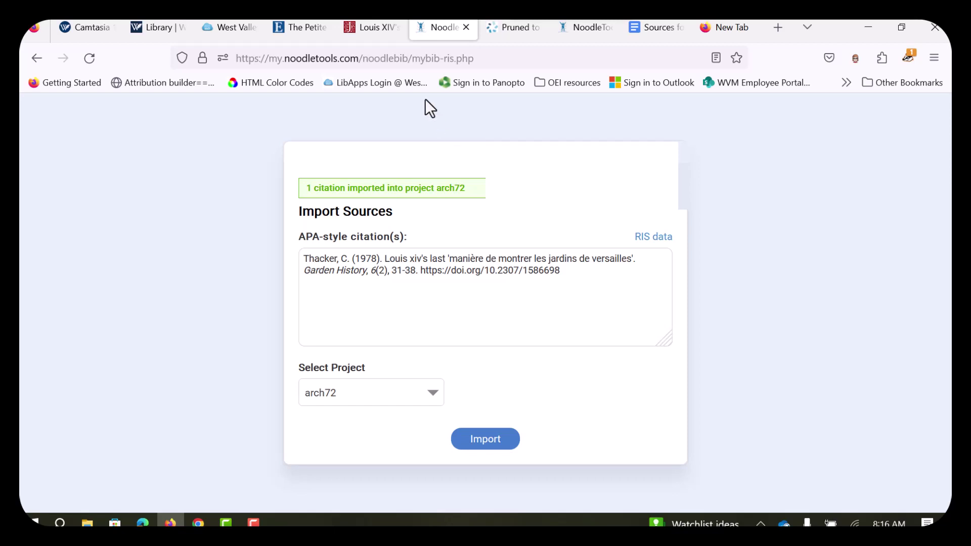
pyautogui.click(465, 27)
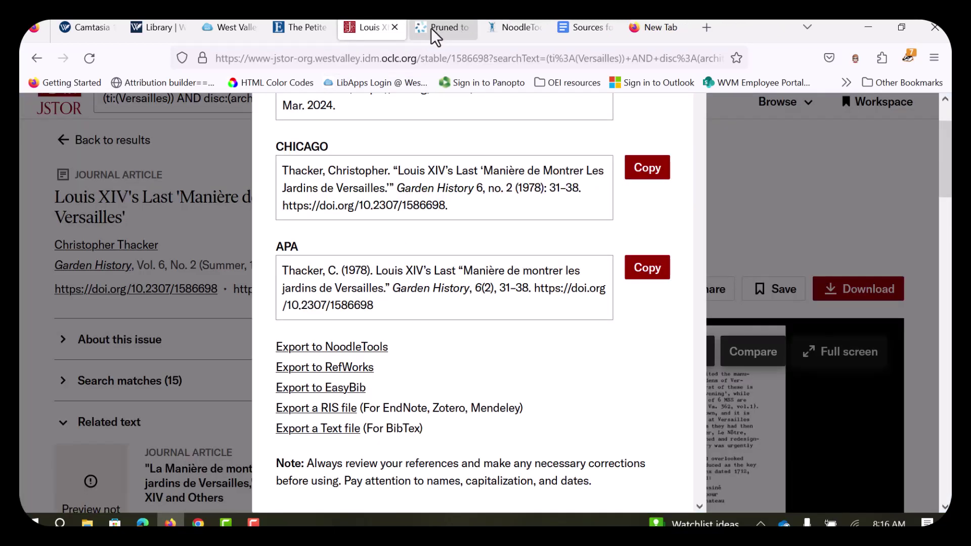
# - Switch to Gale OneFile and export the "Pruned to Perfection" citation in APA 7th Edition to NoodleTools, importing it into the arch72 project
pyautogui.click(431, 29)
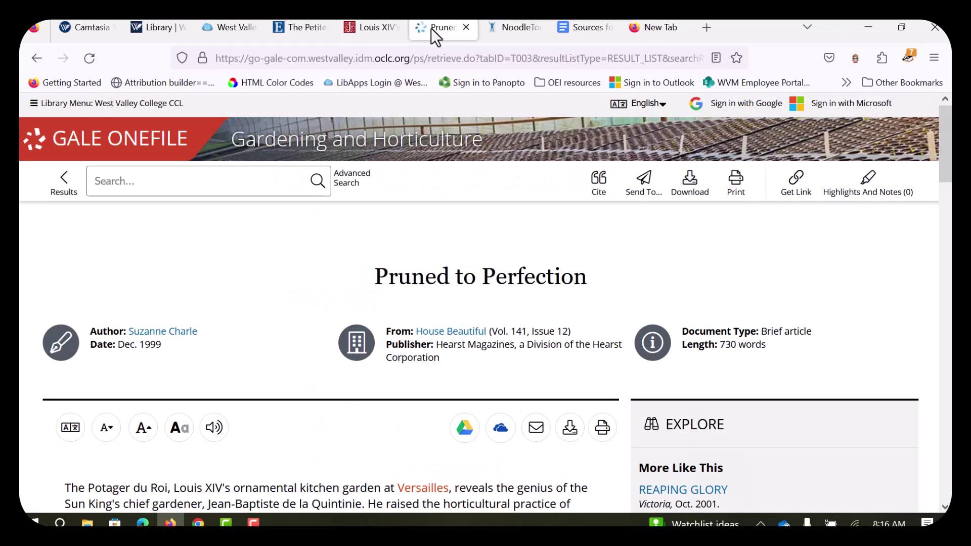
pyautogui.scroll(-1, 326, 309)
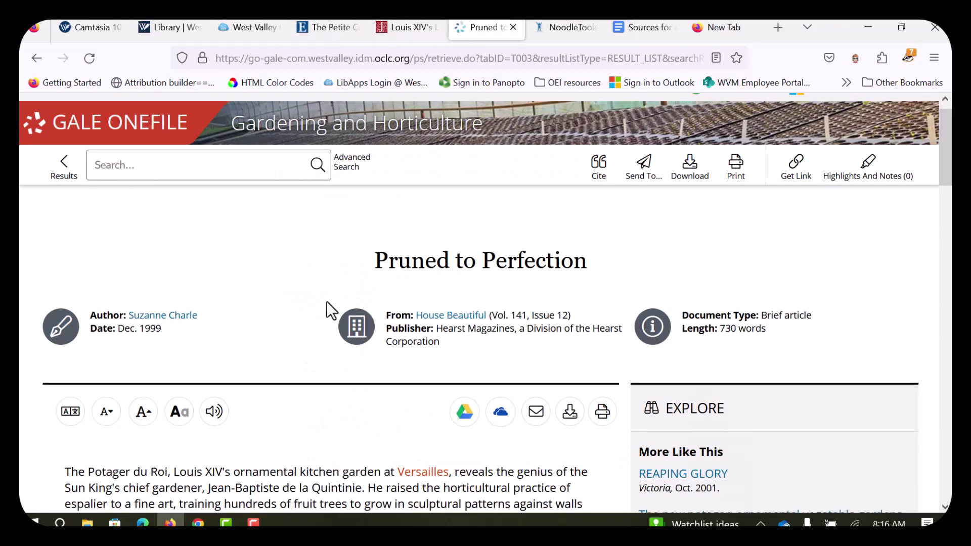
pyautogui.scroll(-1, 326, 302)
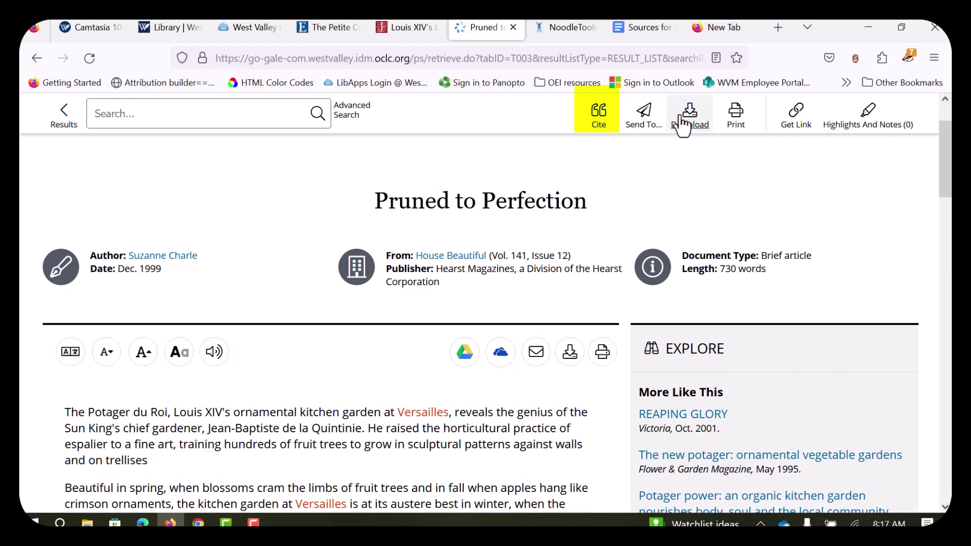
pyautogui.click(597, 124)
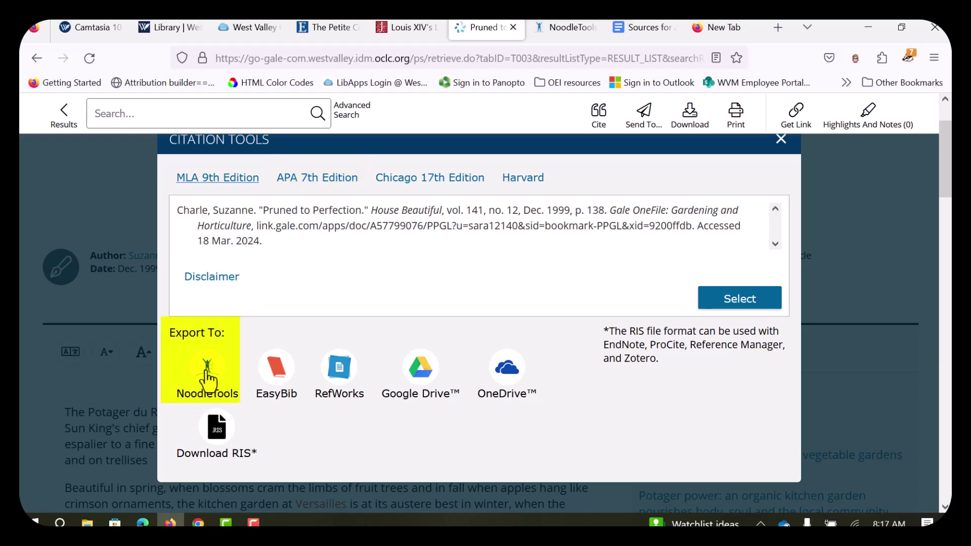
pyautogui.click(316, 187)
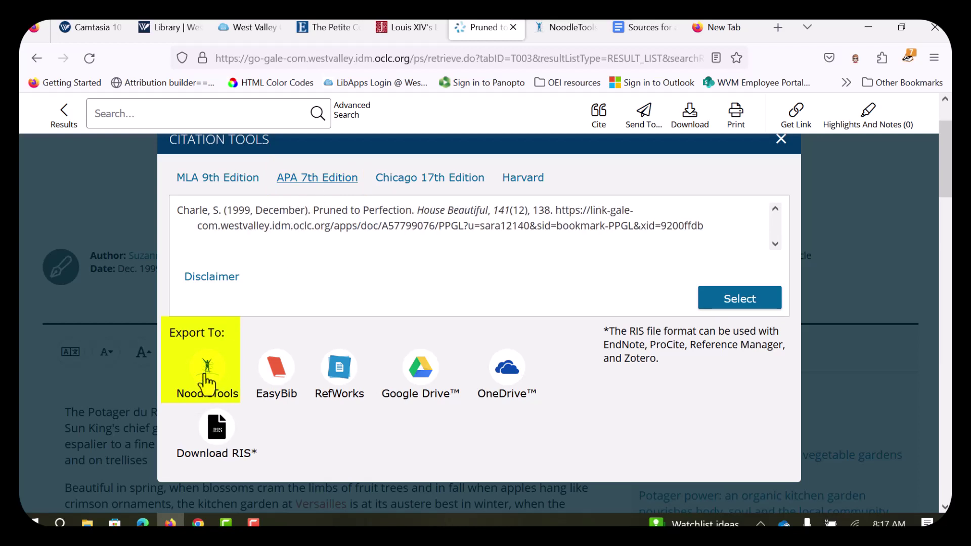
pyautogui.click(207, 376)
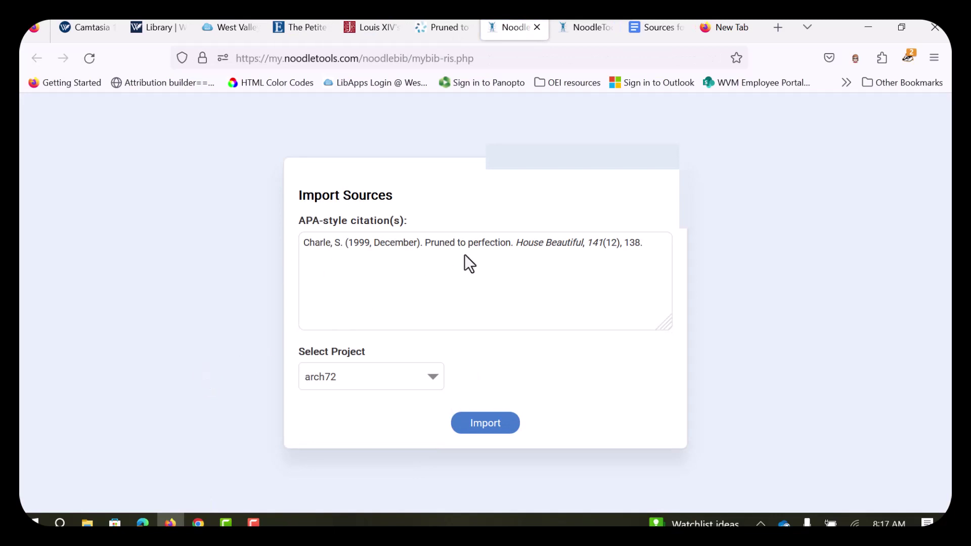
pyautogui.click(487, 424)
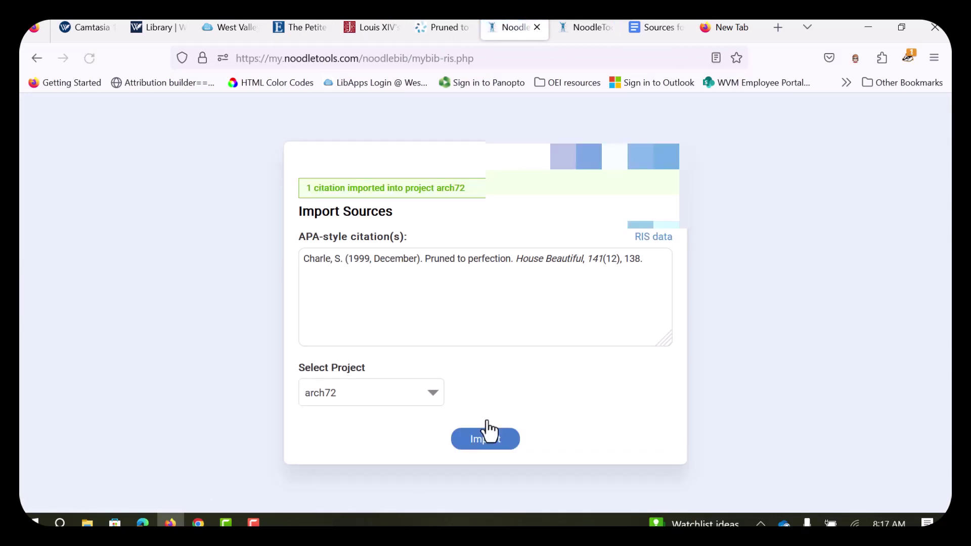
pyautogui.click(537, 27)
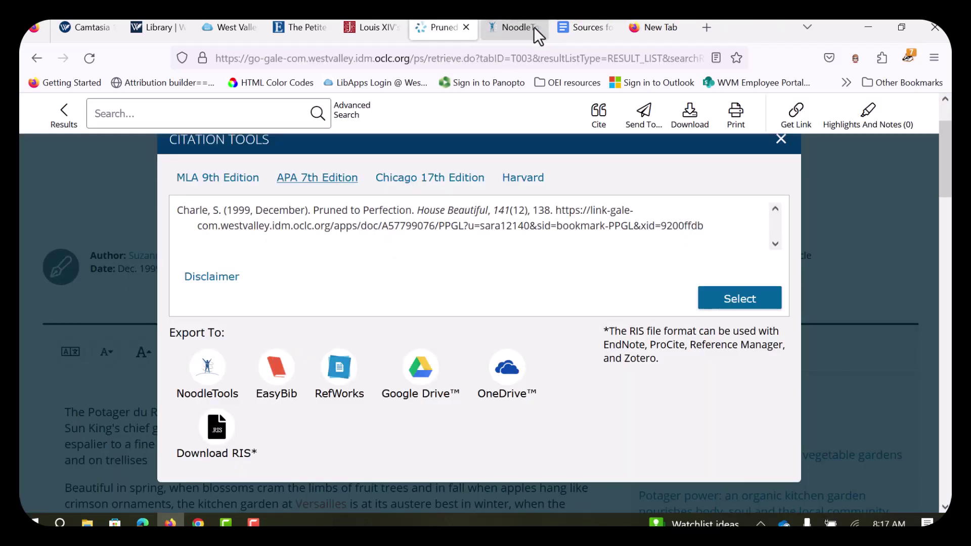
# - Return to the arch72 project in NoodleTools, refresh its source list and look through the imported citations
pyautogui.click(509, 28)
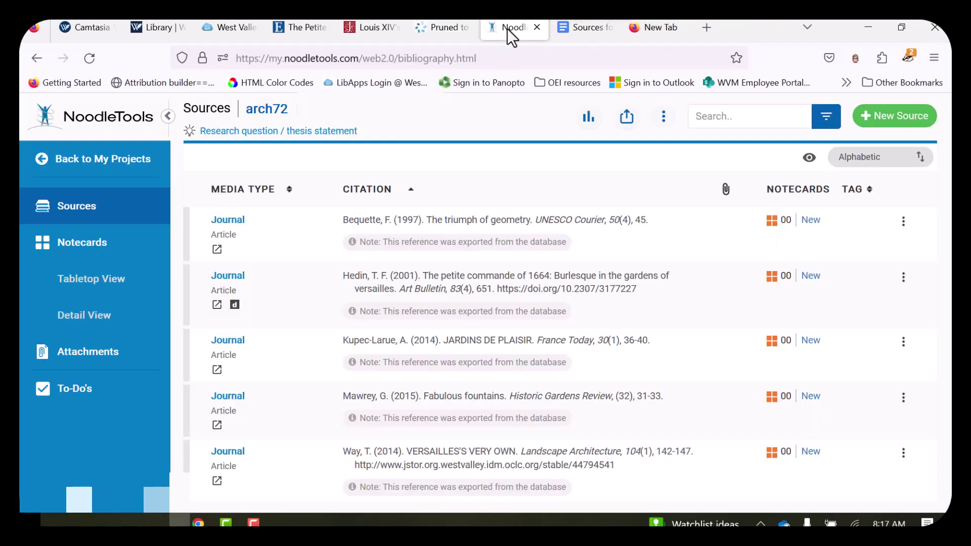
pyautogui.click(91, 60)
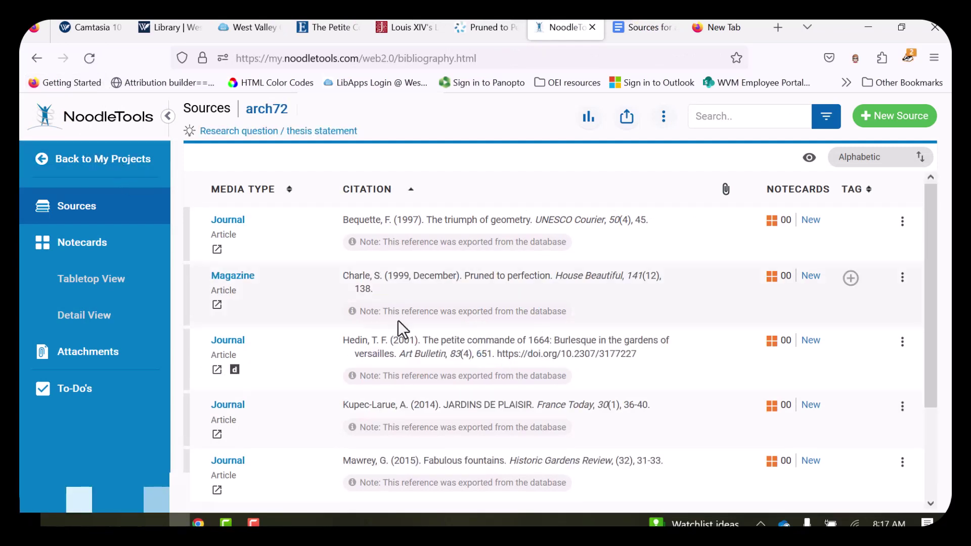
pyautogui.scroll(-2, 429, 312)
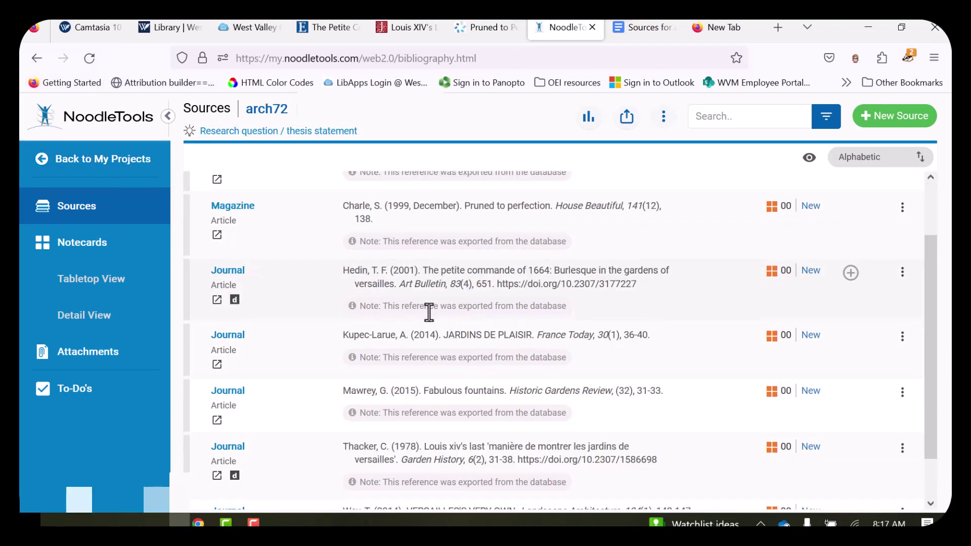
pyautogui.scroll(2, 428, 312)
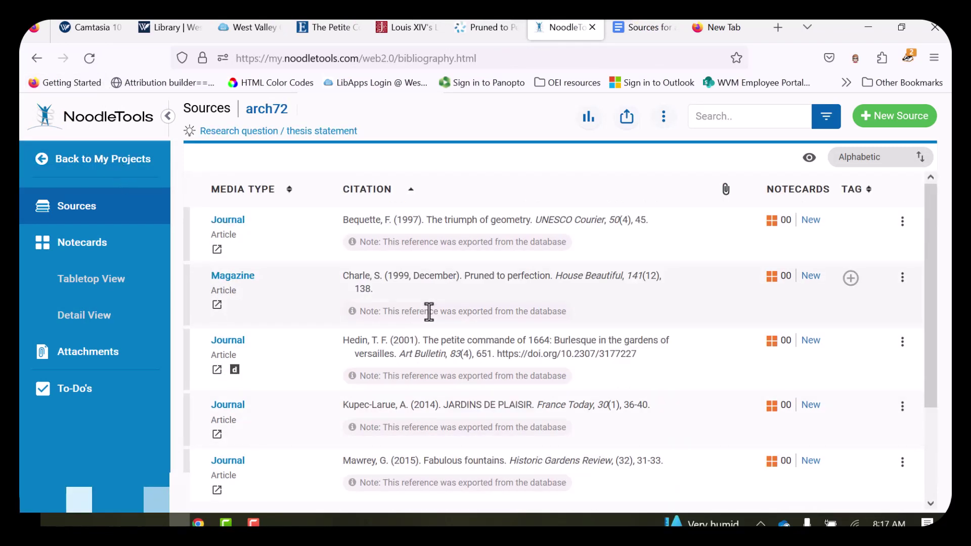
# - Export the updated arch72 source list to Google Docs, choosing an existing Google account for the sign-in
pyautogui.click(636, 123)
pyautogui.click(579, 156)
pyautogui.click(642, 417)
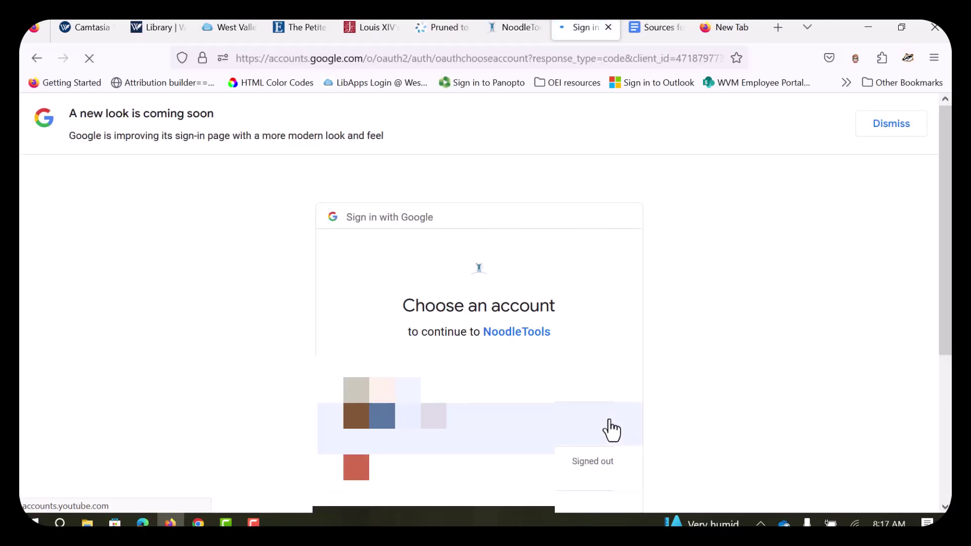
pyautogui.click(572, 381)
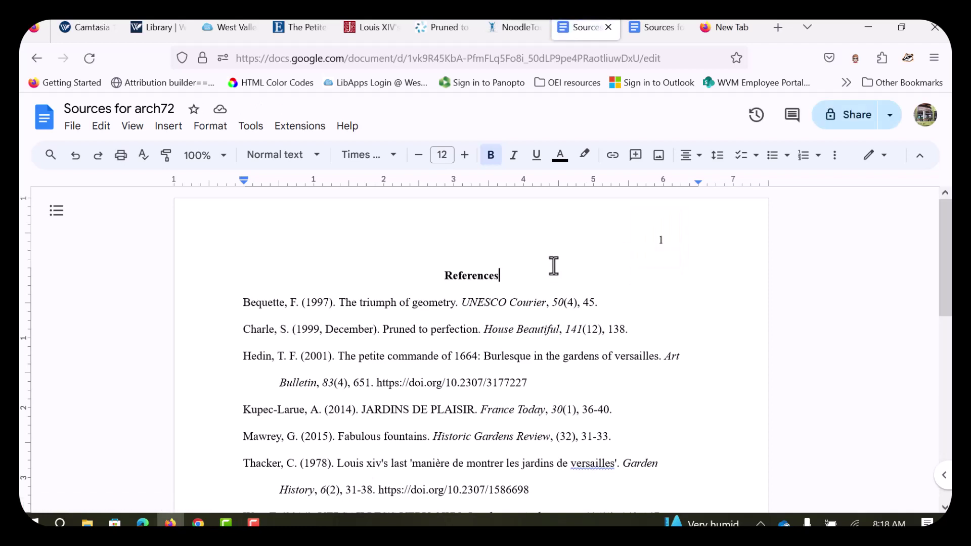
# - Review the newly exported References list, highlighting the titles "JARDINS DE PLAISIR" and "VERSAILLES'S VERY OWN" to check their capitalization
pyautogui.scroll(-2, 554, 266)
pyautogui.scroll(-2, 554, 265)
pyautogui.scroll(1, 554, 265)
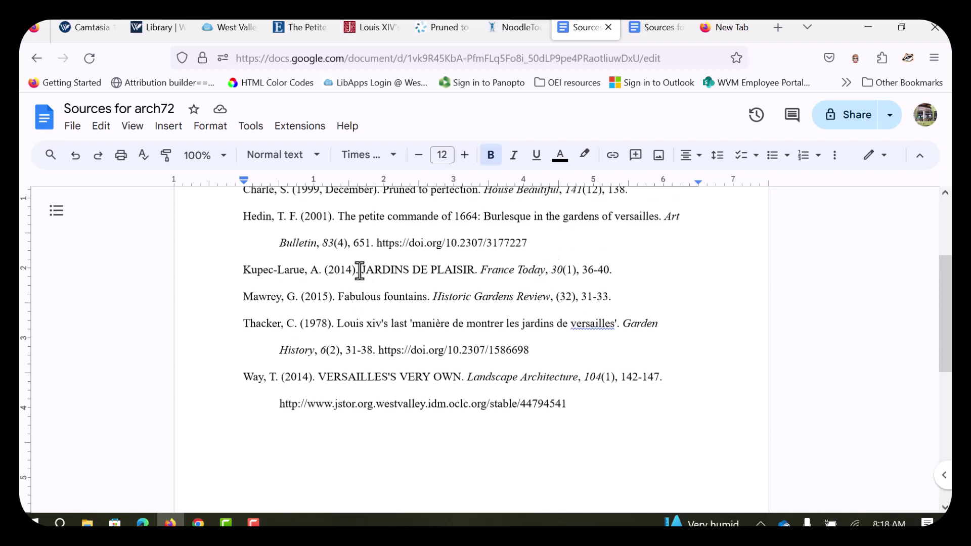
pyautogui.moveTo(360, 270); pyautogui.dragTo(474, 268)
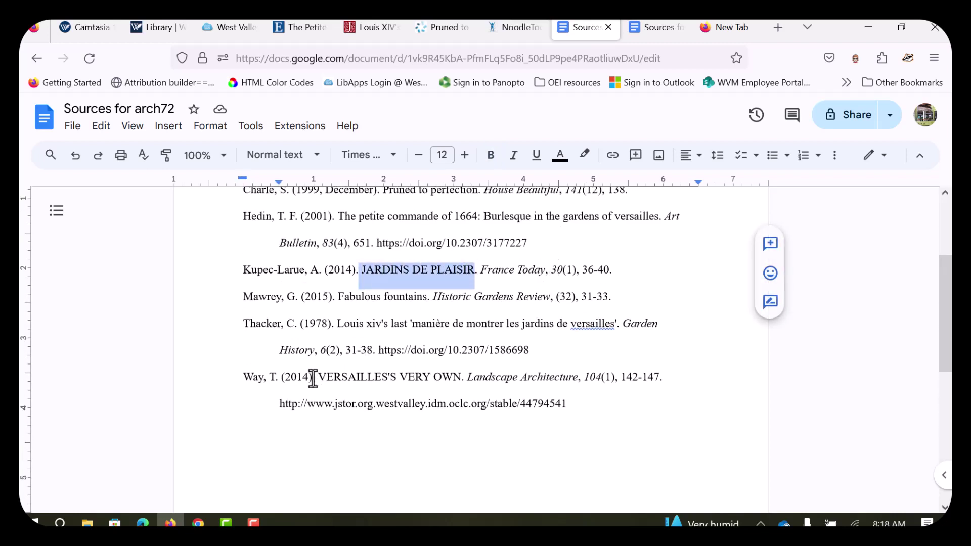
pyautogui.moveTo(317, 377); pyautogui.dragTo(461, 375)
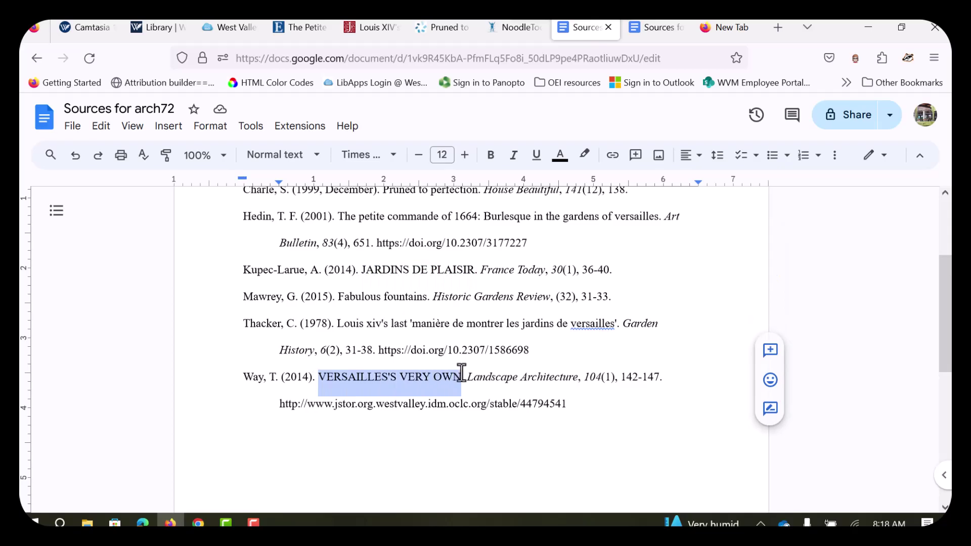